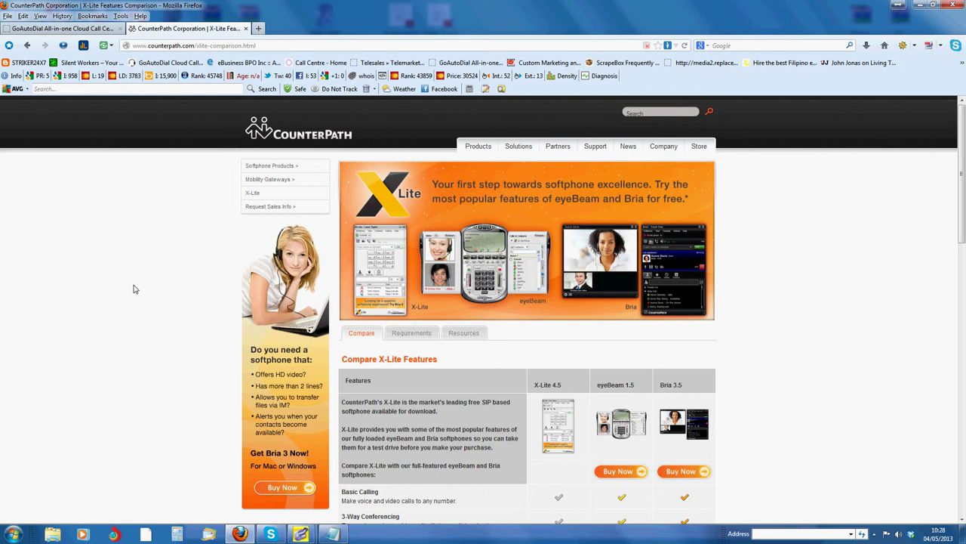
# Look through the X-Lite features comparison page, including its web address, the feature table and the X-Lite download option.
pyautogui.click(264, 47)
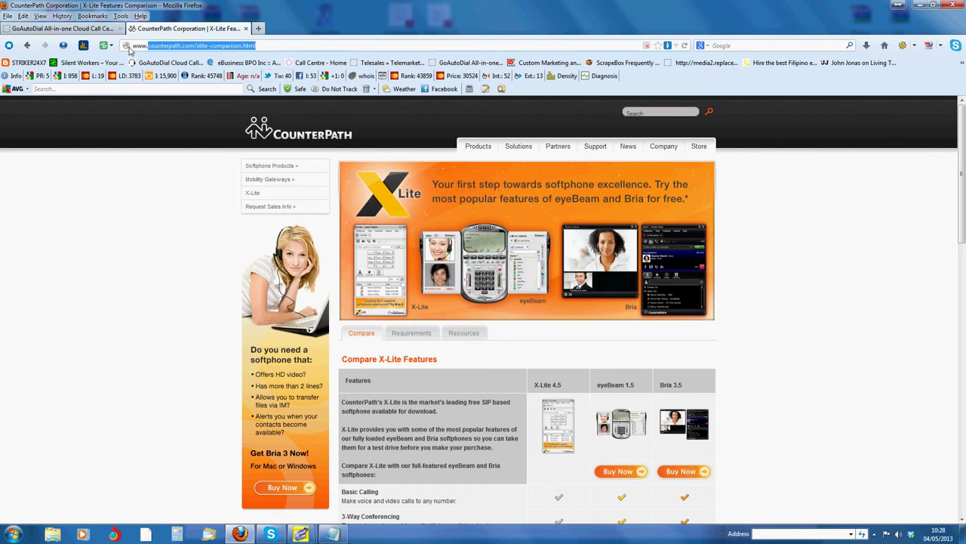
pyautogui.scroll(-3, 409, 318)
pyautogui.scroll(-3, 410, 318)
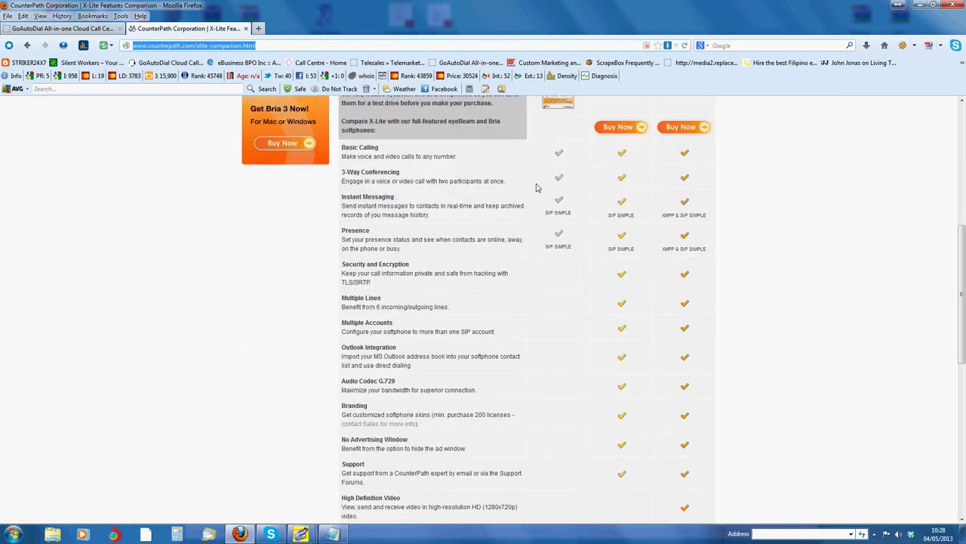
pyautogui.scroll(-5, 566, 302)
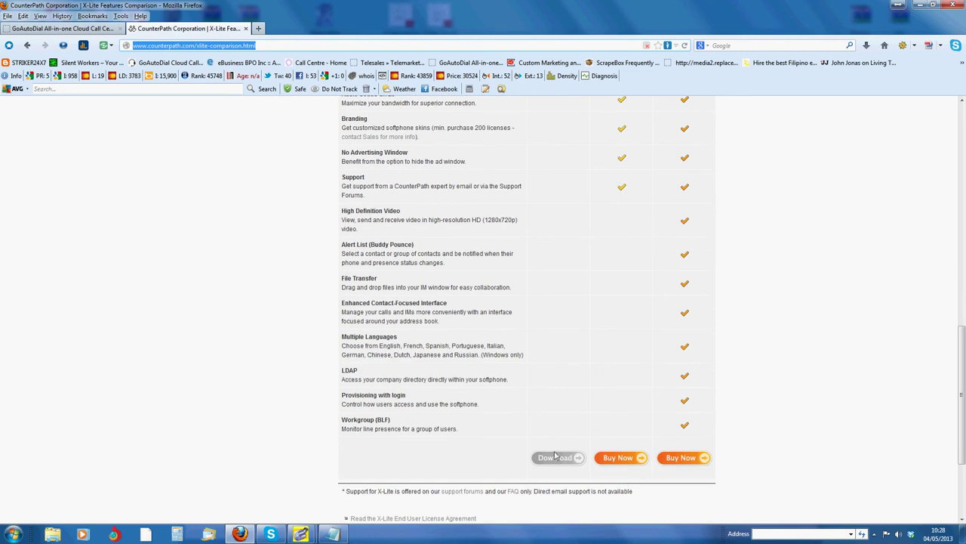
pyautogui.scroll(10, 446, 322)
pyautogui.scroll(-3, 505, 339)
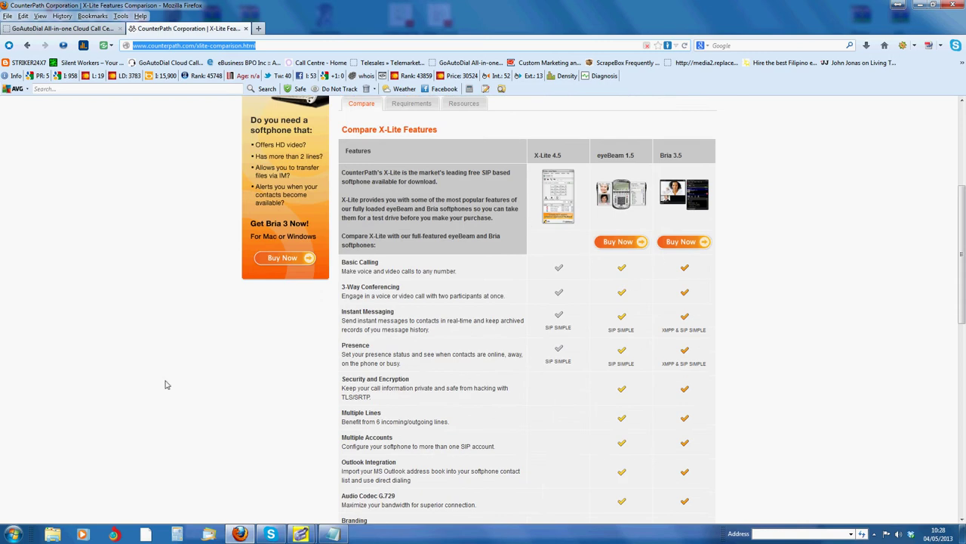
# Launch the X-Lite 4 softphone.
pyautogui.click(876, 535)
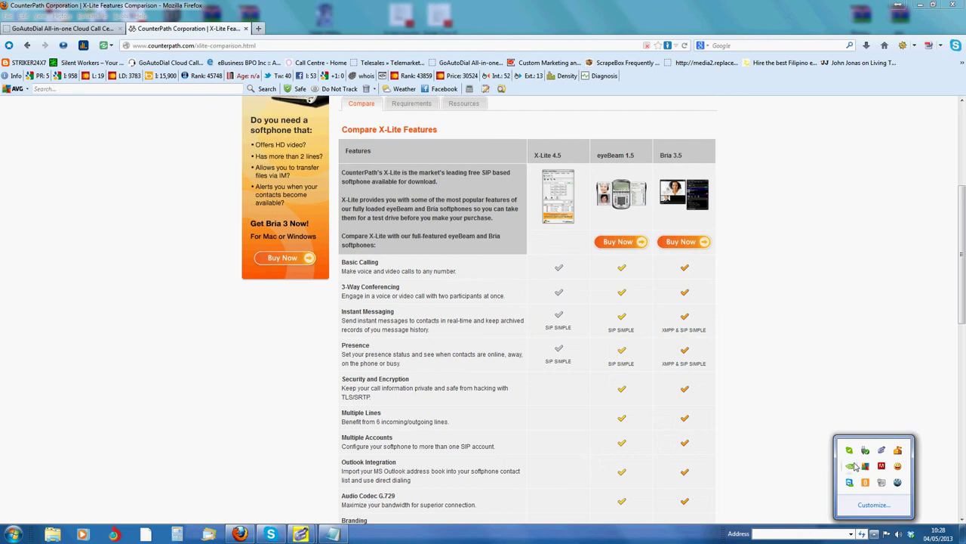
pyautogui.click(16, 534)
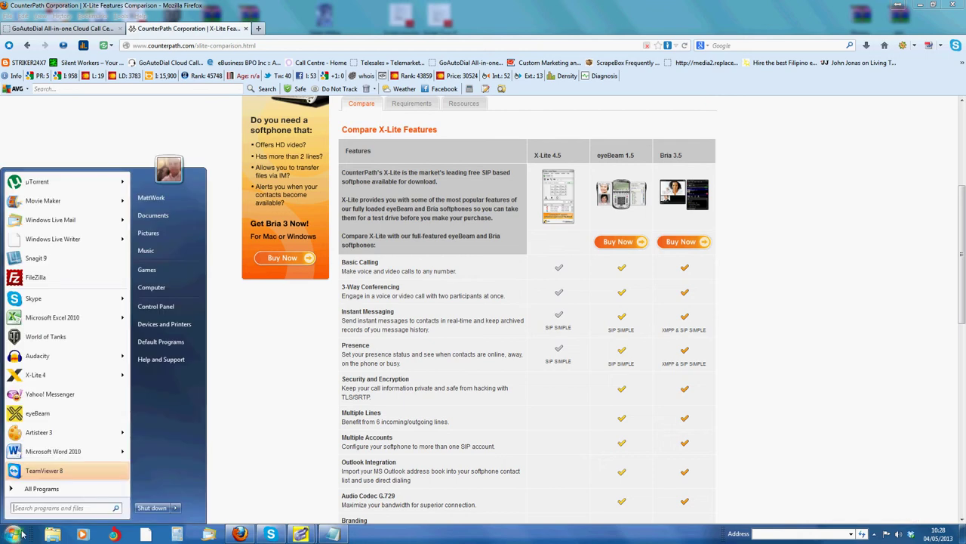
pyautogui.click(61, 377)
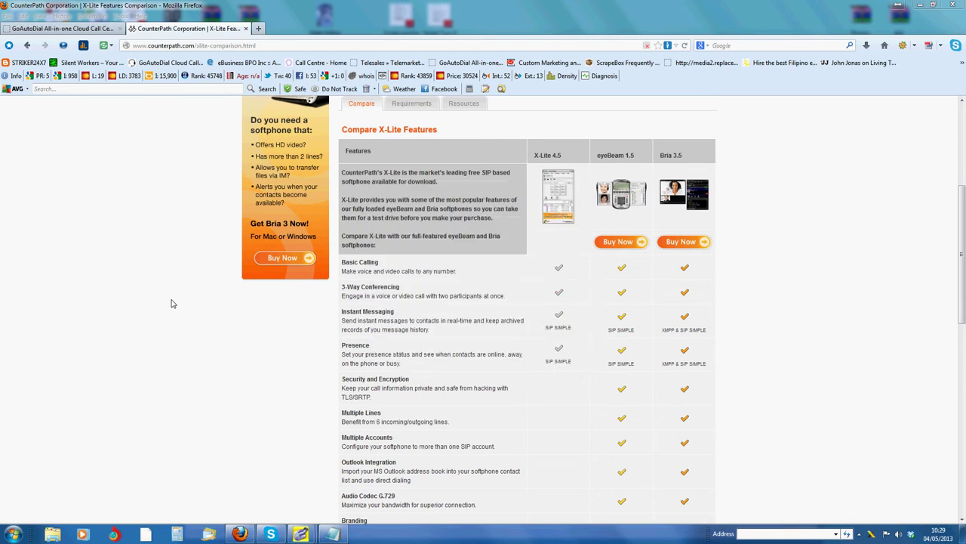
# Switch to the Notepad notes and highlight the phone login, password and agent username lines to review them.
pyautogui.click(325, 534)
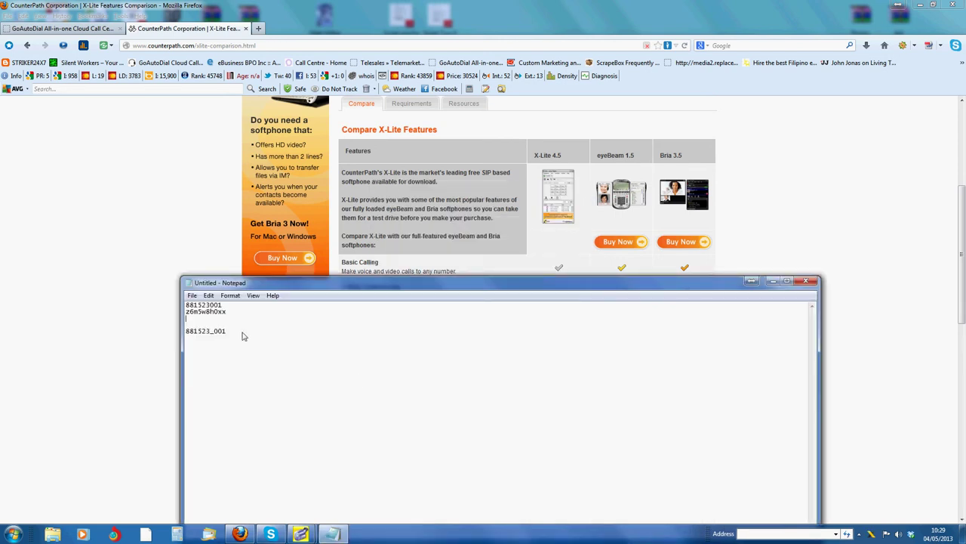
pyautogui.moveTo(226, 331); pyautogui.dragTo(172, 303)
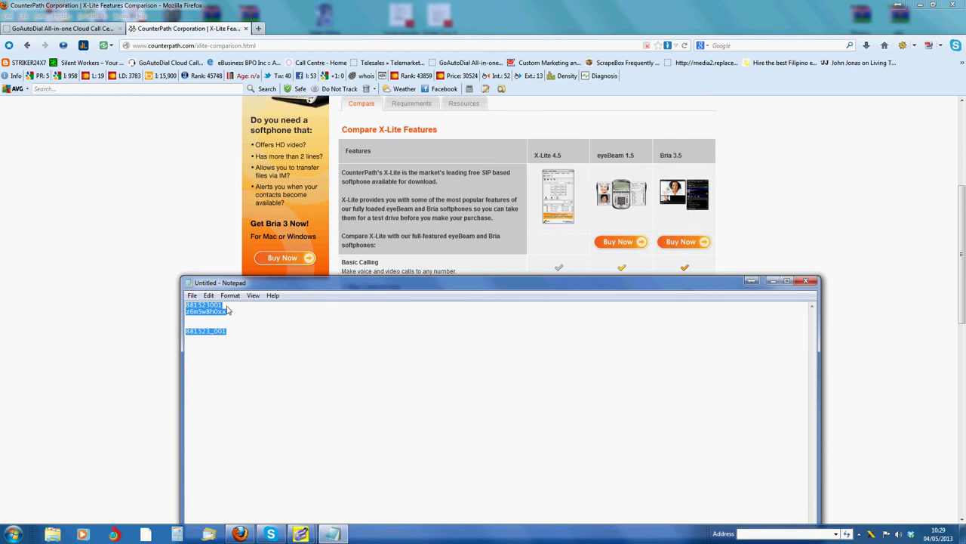
pyautogui.click(189, 311)
pyautogui.click(230, 306)
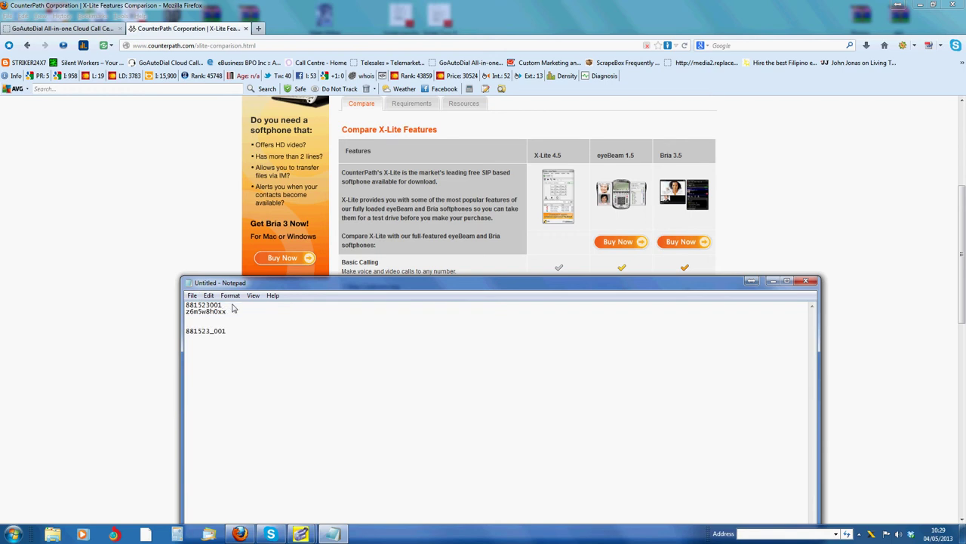
pyautogui.moveTo(232, 307); pyautogui.dragTo(184, 305)
pyautogui.moveTo(230, 332); pyautogui.dragTo(167, 330)
pyautogui.moveTo(226, 332); pyautogui.dragTo(185, 332)
# Minimize Firefox, move the Notepad window to the upper part of the desktop and bring up the X-Lite softphone window.
pyautogui.click(868, 534)
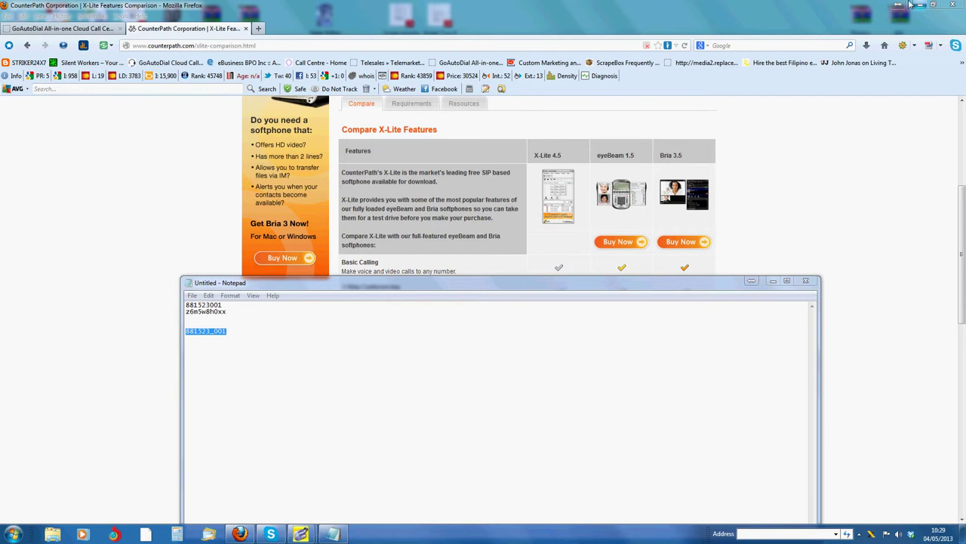
pyautogui.click(911, 4)
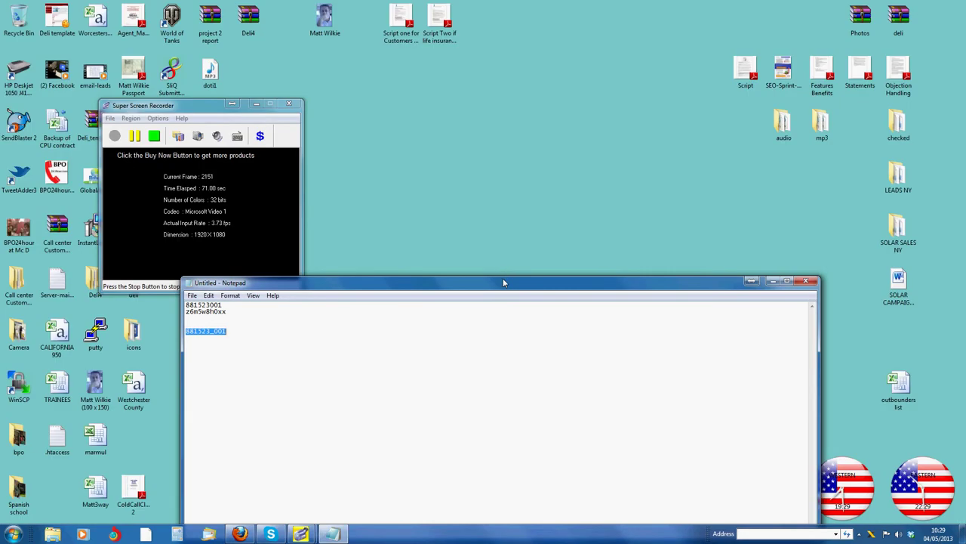
pyautogui.moveTo(499, 277); pyautogui.dragTo(442, 205)
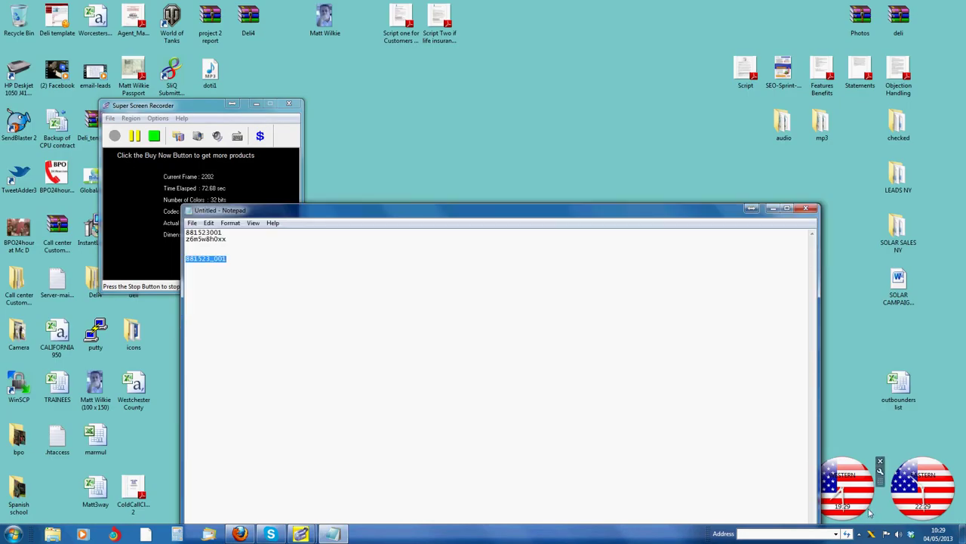
pyautogui.click(874, 534)
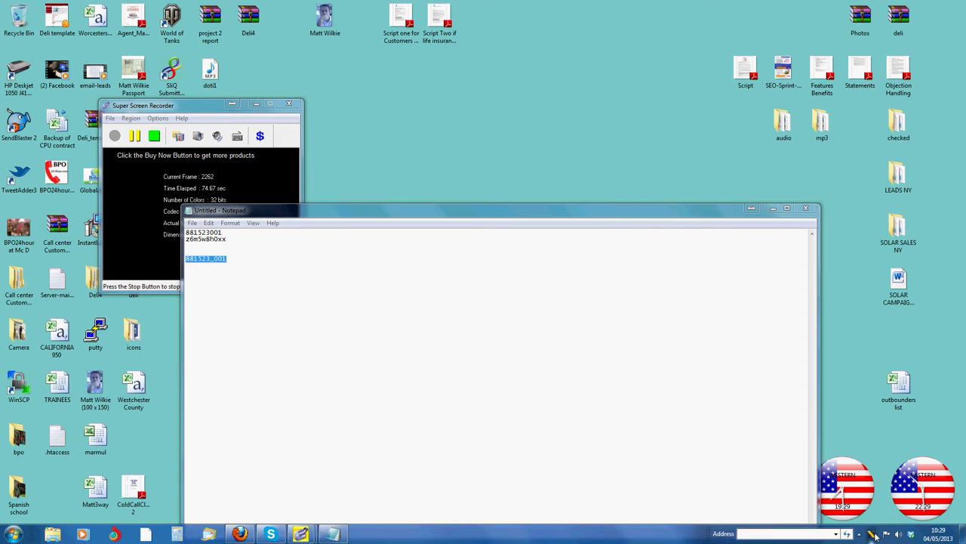
pyautogui.click(874, 534)
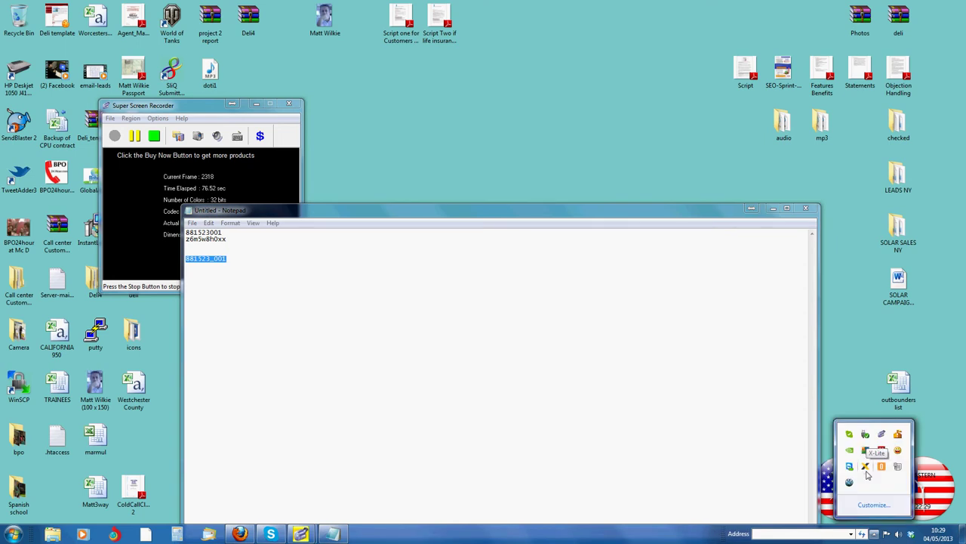
pyautogui.moveTo(582, 220); pyautogui.dragTo(378, 75)
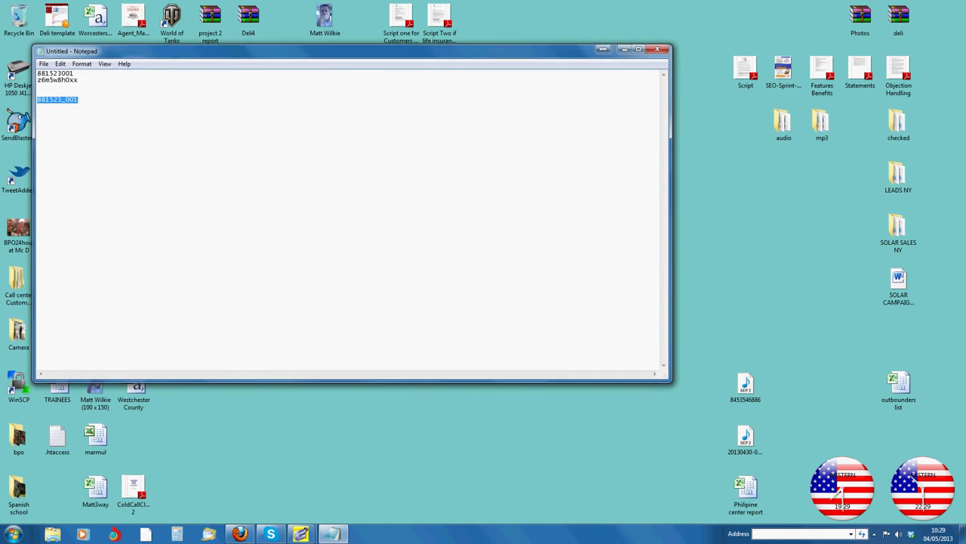
pyautogui.click(865, 533)
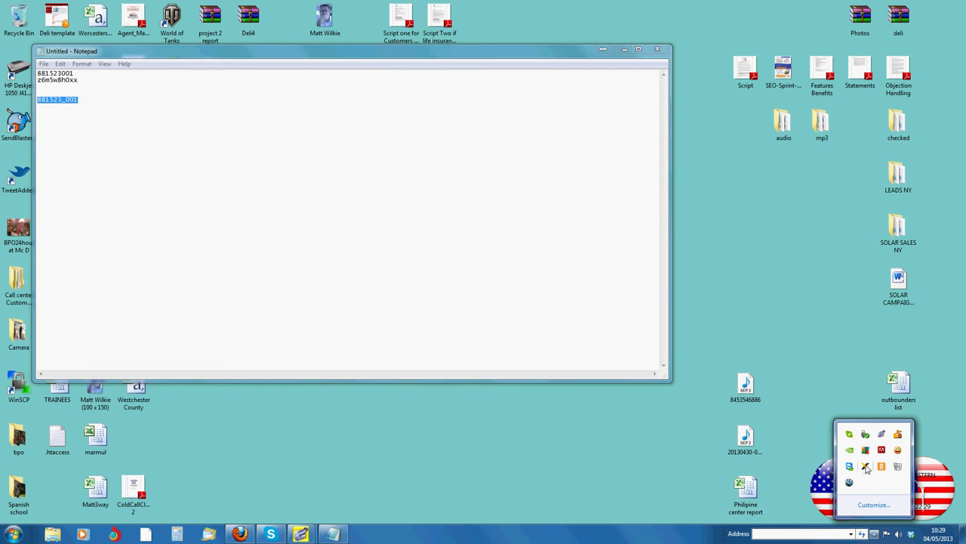
pyautogui.click(866, 468)
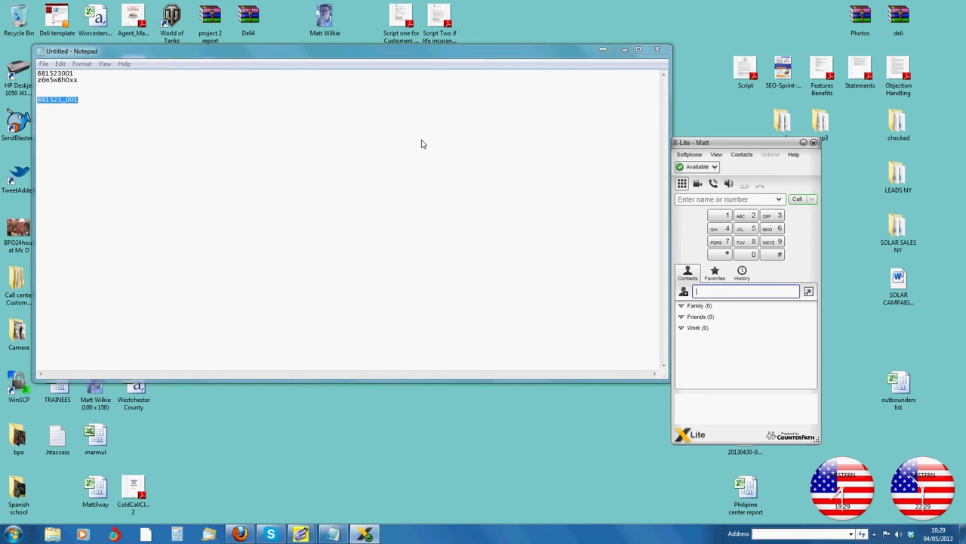
# Open the softphone's SIP account settings and review the domain sip-phx1.goautodial.com in the user details.
pyautogui.click(689, 155)
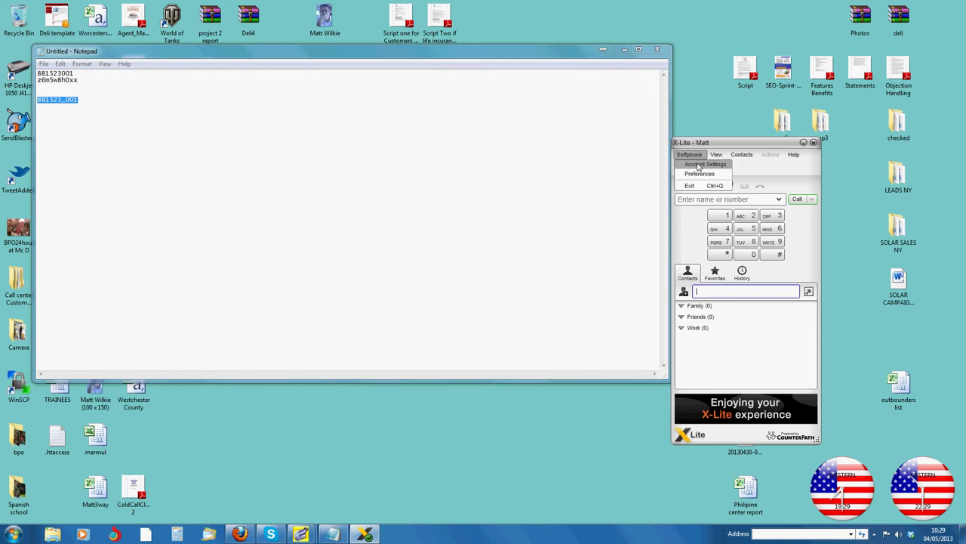
pyautogui.click(699, 164)
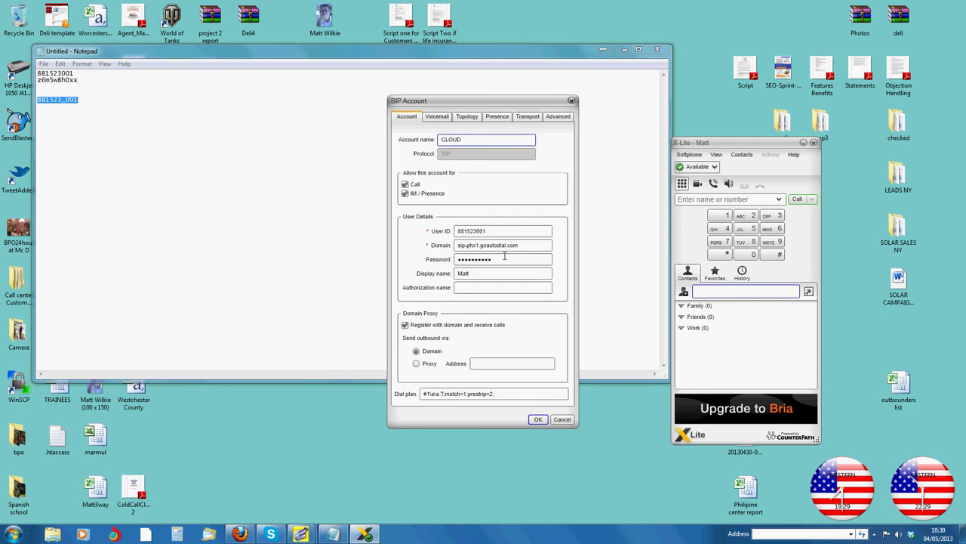
pyautogui.click(527, 246)
pyautogui.moveTo(528, 247); pyautogui.dragTo(449, 246)
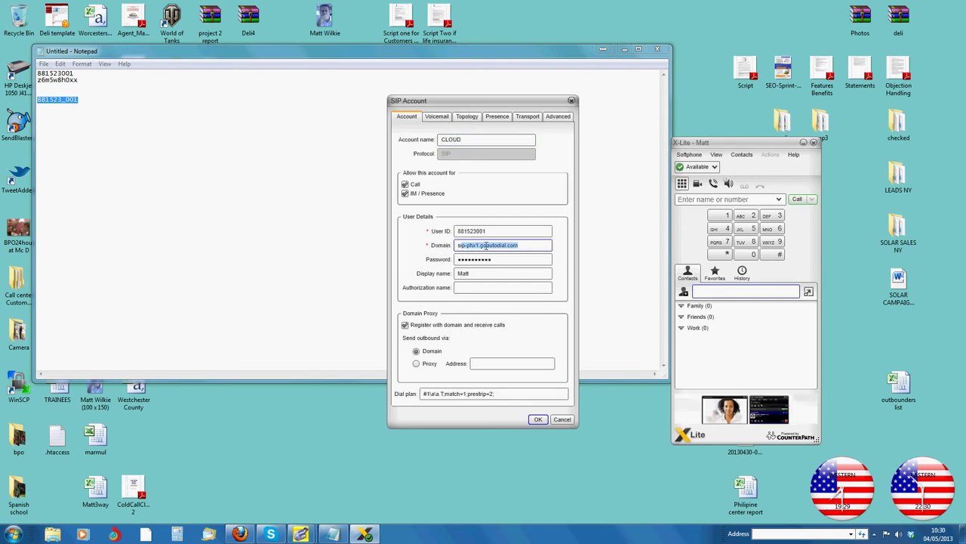
pyautogui.click(487, 246)
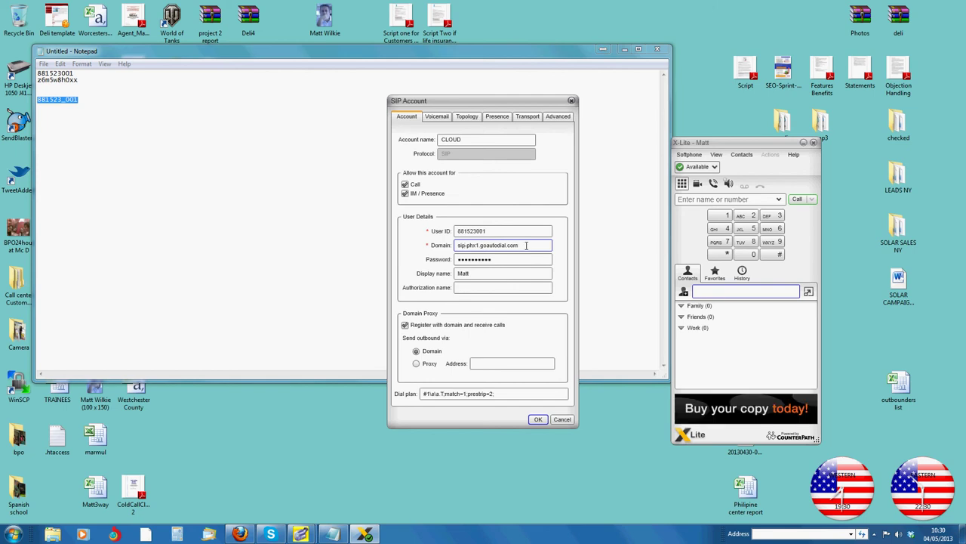
pyautogui.moveTo(526, 245); pyautogui.dragTo(437, 244)
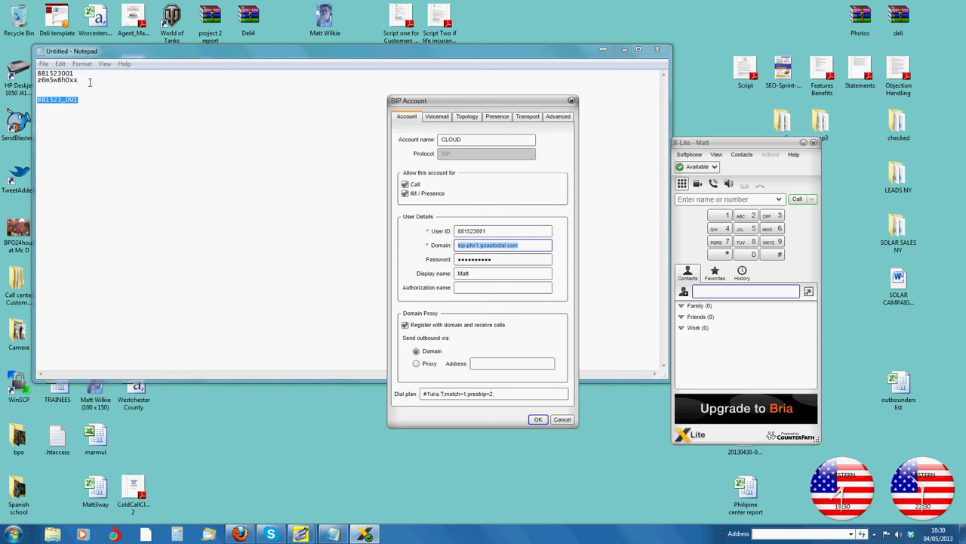
# Highlight the phone password in the Notepad notes, return to the SIP account settings and confirm them.
pyautogui.moveTo(89, 82); pyautogui.dragTo(37, 82)
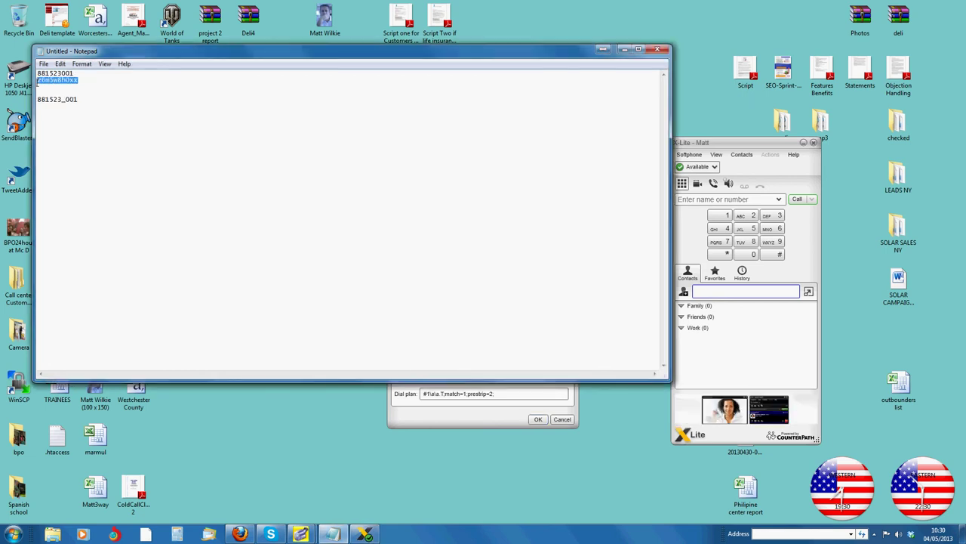
pyautogui.click(773, 341)
pyautogui.click(534, 419)
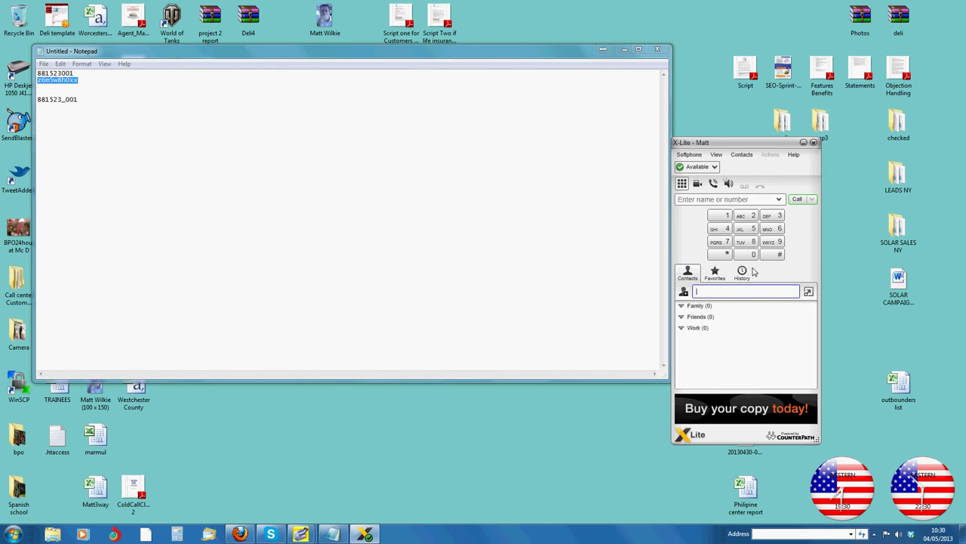
# Open the softphone preferences, review the enabled audio codecs G711 aLaw and G711 uLaw, and confirm the preferences.
pyautogui.click(690, 155)
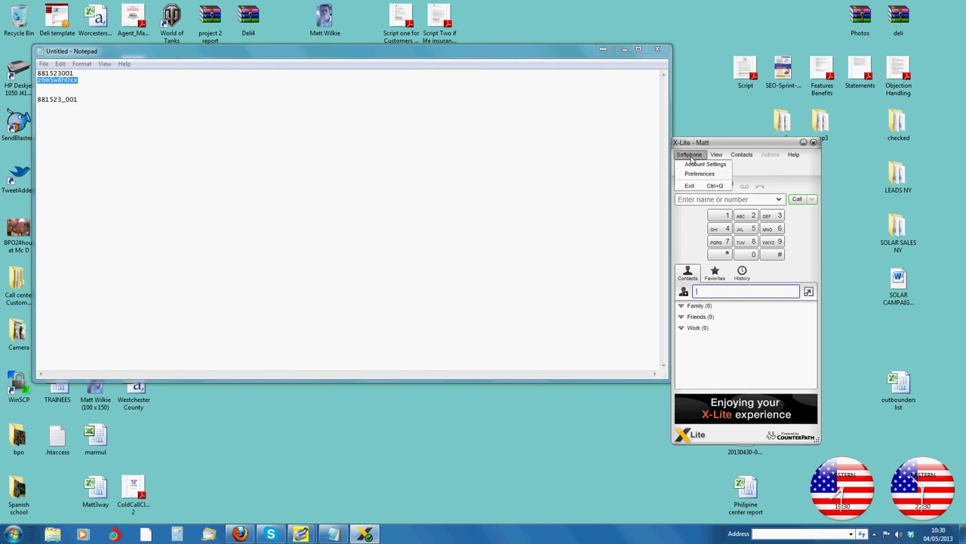
pyautogui.click(532, 185)
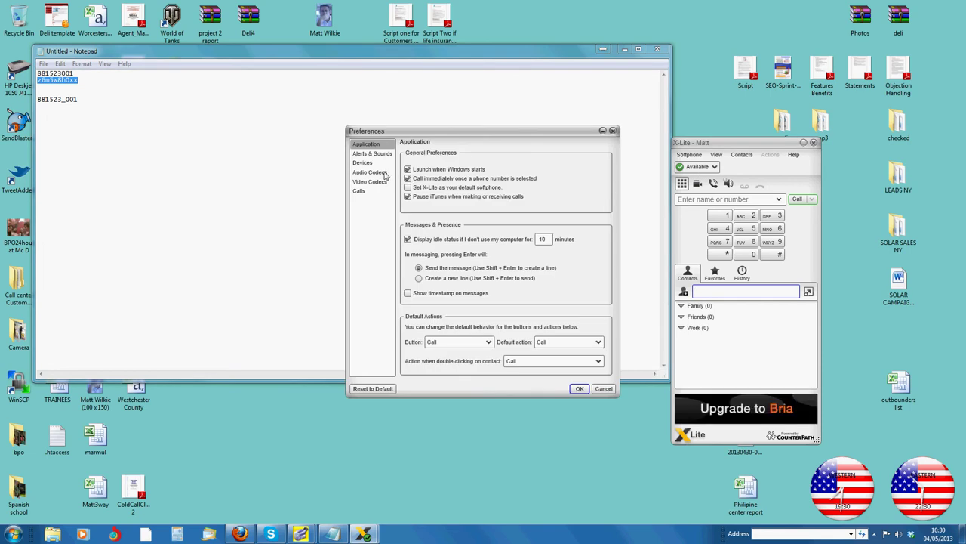
pyautogui.click(385, 174)
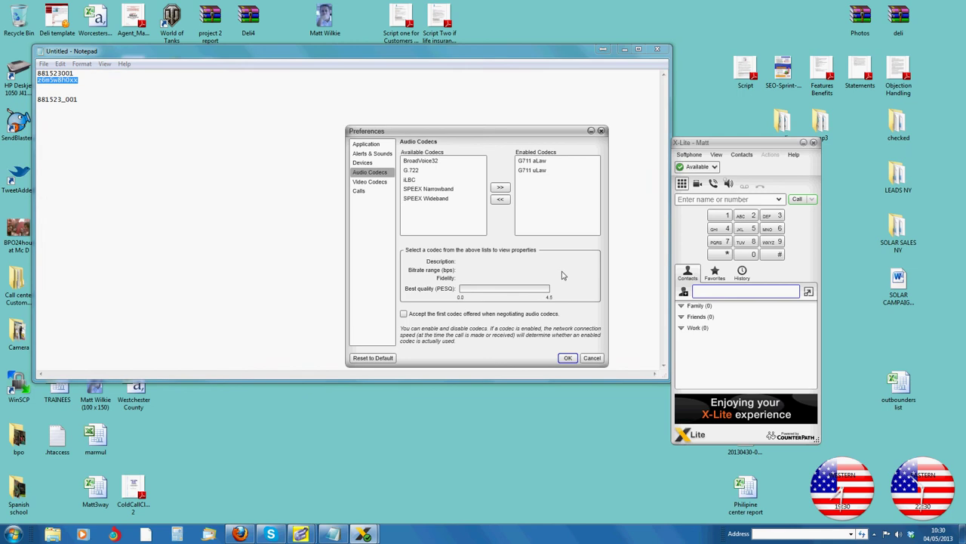
pyautogui.click(568, 359)
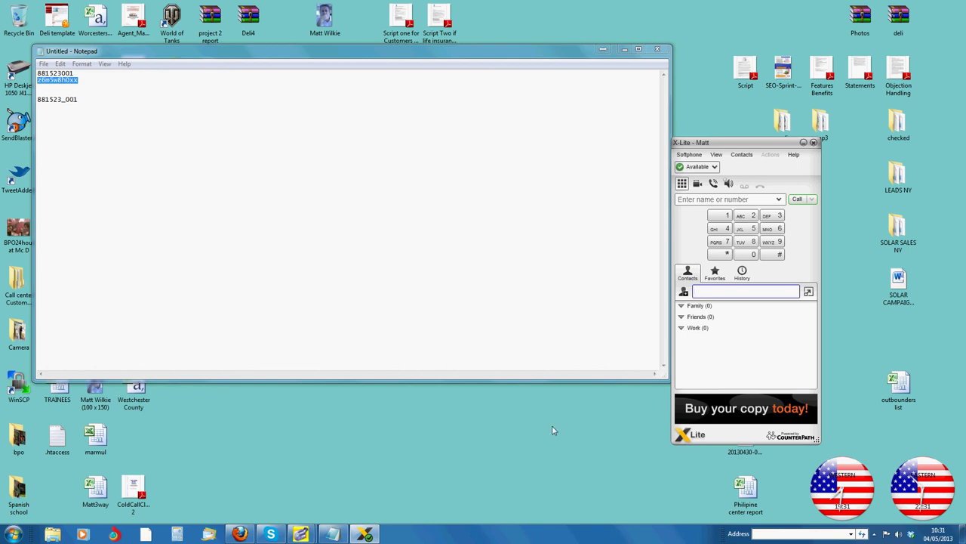
# Move the X-Lite window away from the Notepad window and copy the agent username from the last line of the notes.
pyautogui.moveTo(749, 148); pyautogui.dragTo(853, 155)
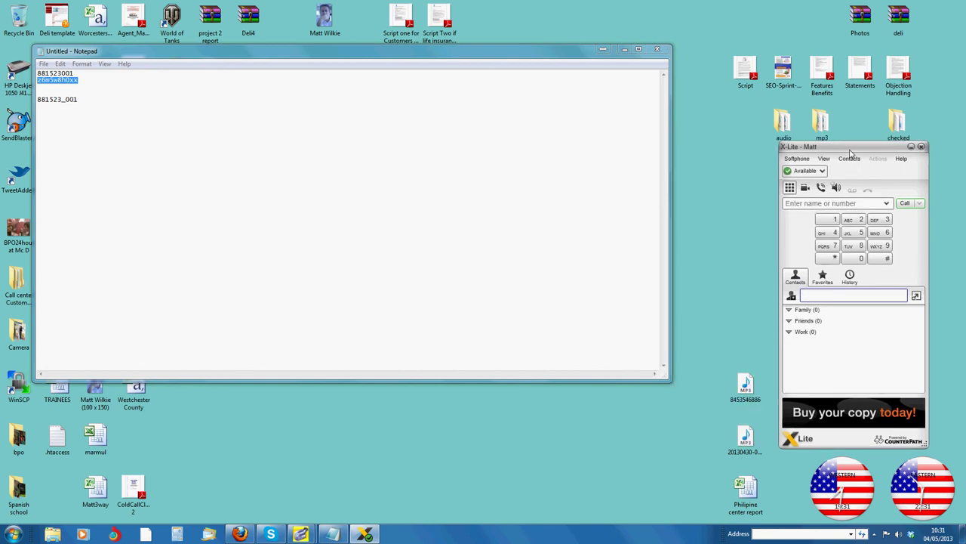
pyautogui.moveTo(253, 536)
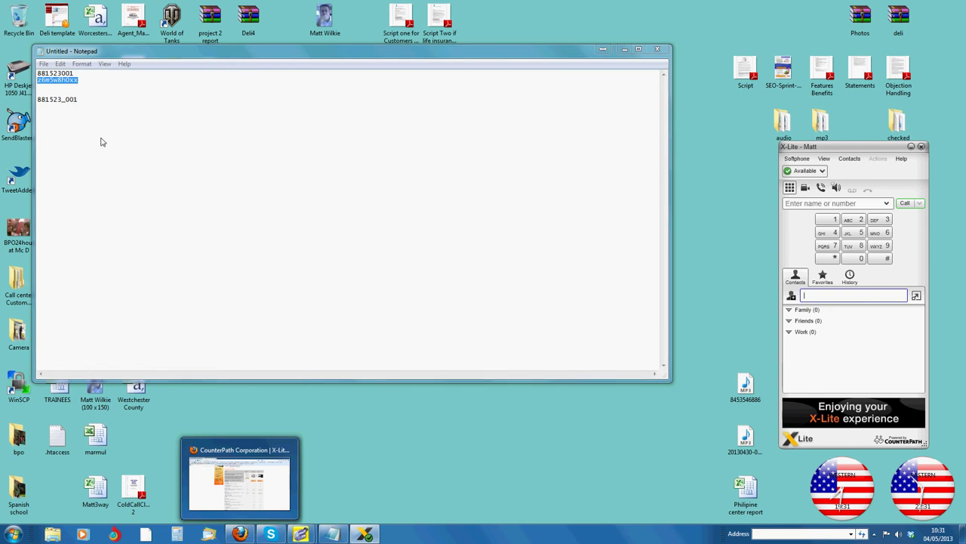
pyautogui.doubleClick(51, 100)
pyautogui.rightClick(51, 104)
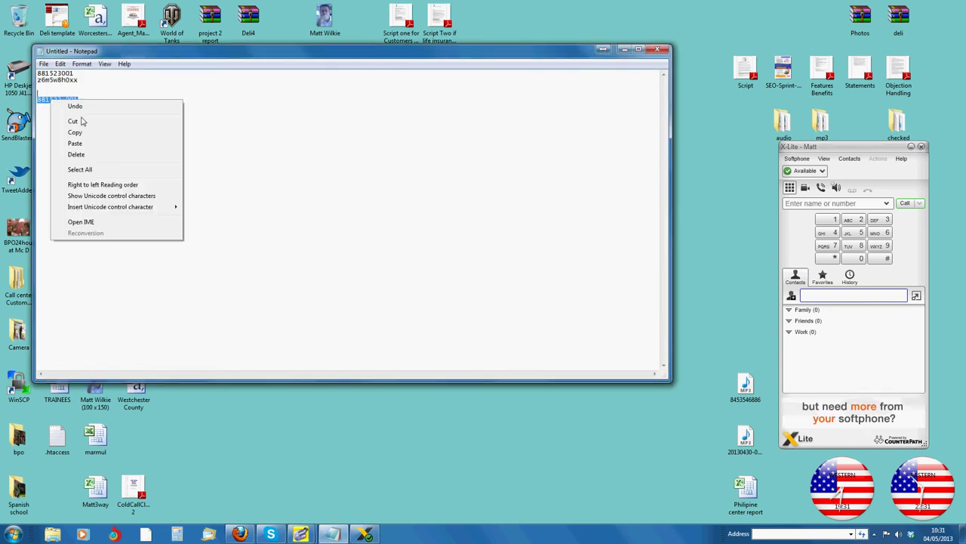
pyautogui.click(97, 136)
# Switch to Firefox and open the Agent login page from the justgocloud.com site.
pyautogui.click(239, 533)
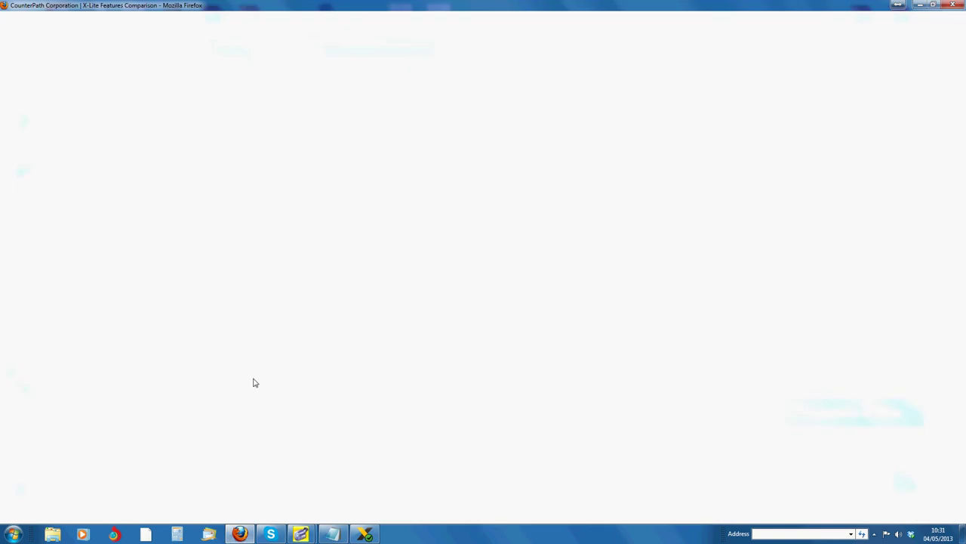
pyautogui.click(35, 27)
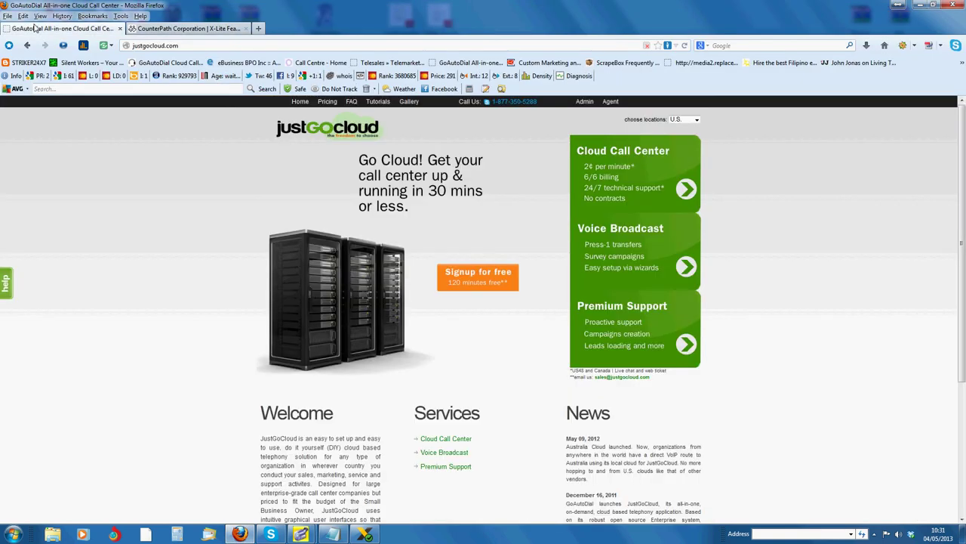
pyautogui.click(611, 104)
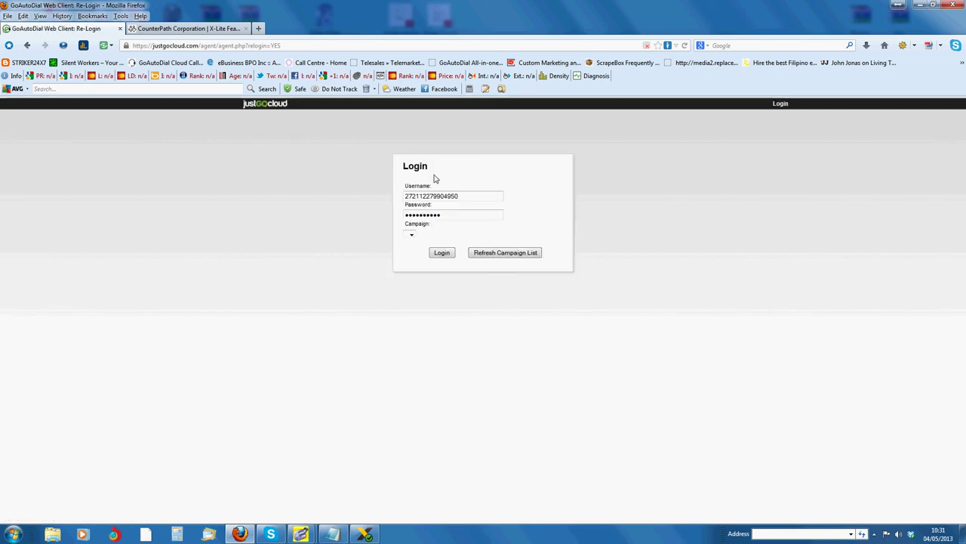
# Replace the prefilled username on the agent login form with the agent username copied from the notes.
pyautogui.doubleClick(464, 197)
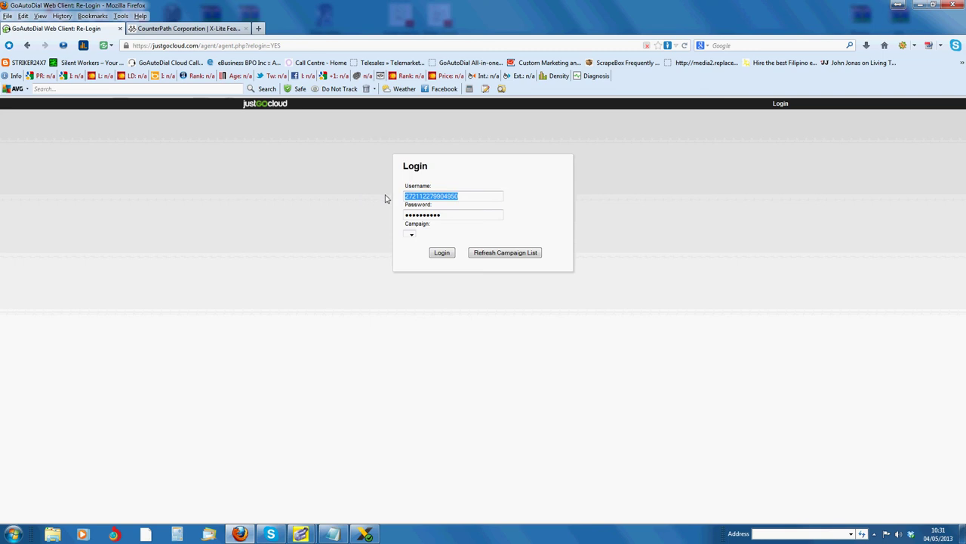
pyautogui.press('BackSpace')
pyautogui.click(410, 196)
pyautogui.hotkey('ctrl', 'v')
# Copy the phone password from the second line of the Notepad notes and paste it into the Password field of the Firefox login form.
pyautogui.click(333, 533)
pyautogui.click(42, 80)
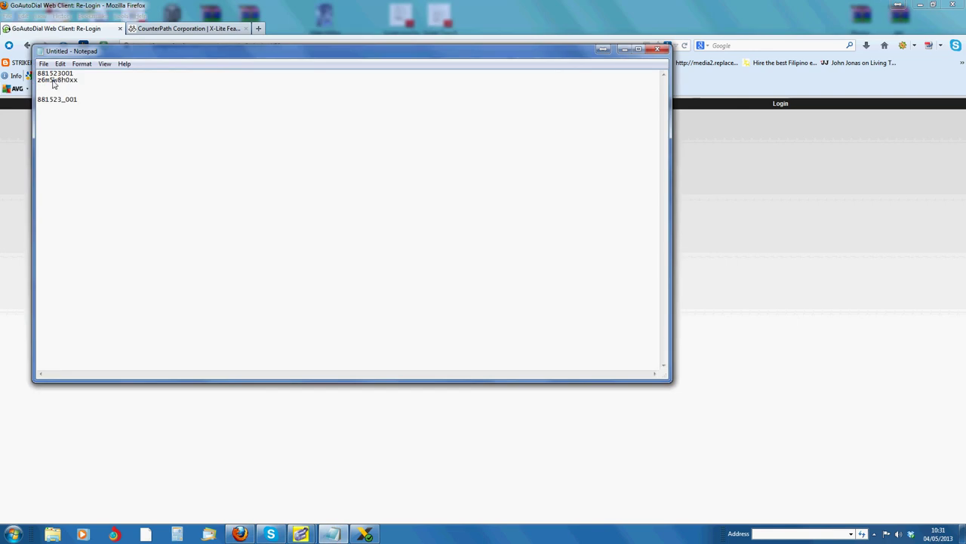
pyautogui.moveTo(77, 80); pyautogui.dragTo(30, 80)
pyautogui.hotkey('ctrl', 'c')
pyautogui.click(720, 212)
pyautogui.click(475, 215)
pyautogui.hotkey('ctrl', 'v')
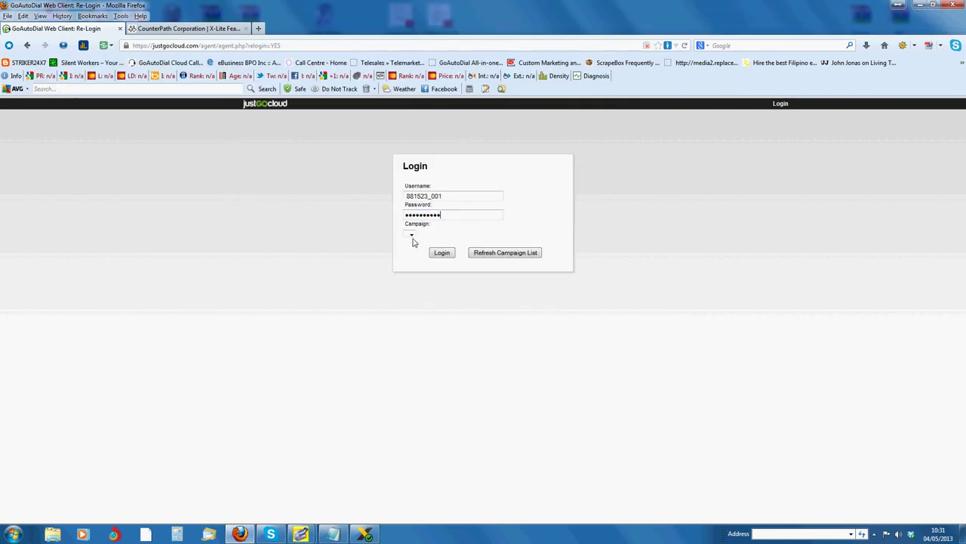
# Refresh the campaign list on the login form and select the NY - Solar Panels campaign.
pyautogui.click(498, 254)
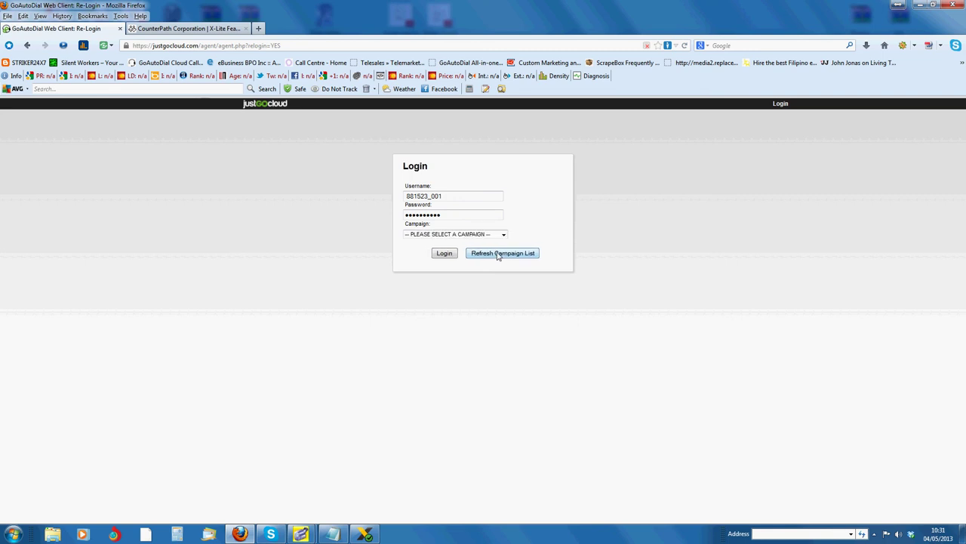
pyautogui.click(488, 235)
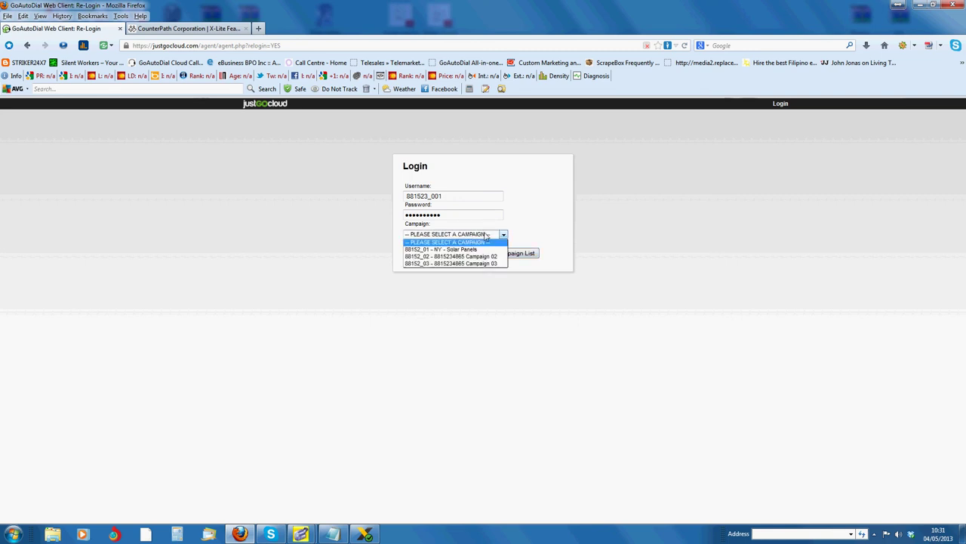
pyautogui.click(438, 252)
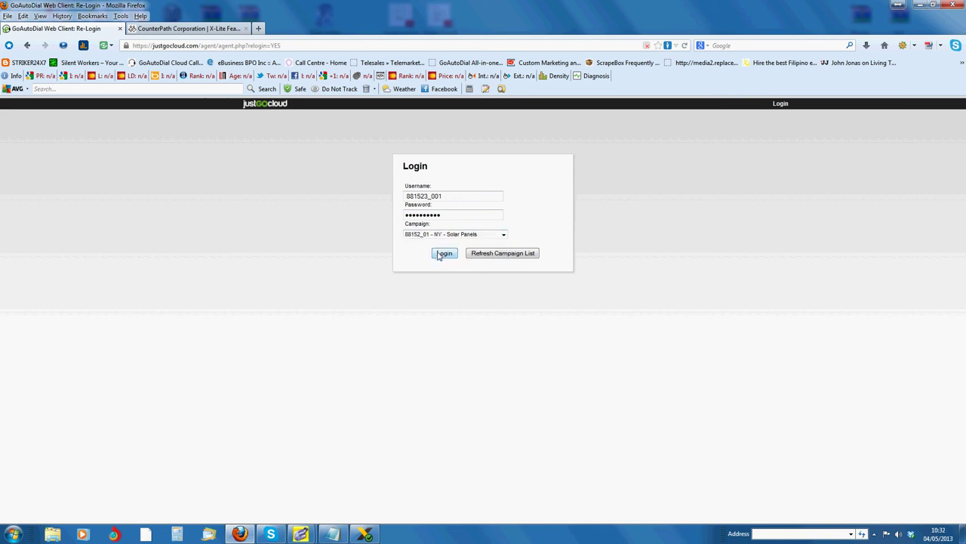
# Log in to the agent web client and answer the resulting incoming call in X-Lite.
pyautogui.click(443, 254)
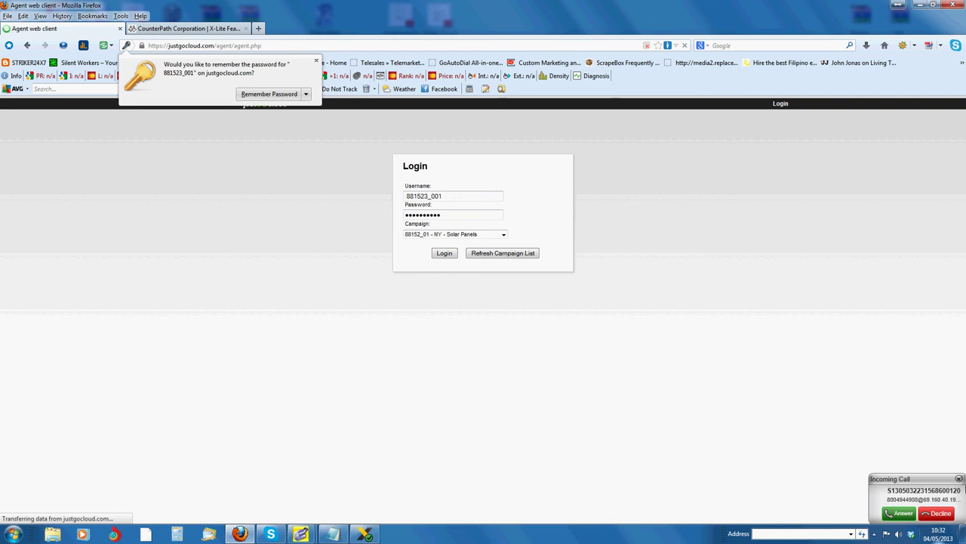
pyautogui.click(900, 513)
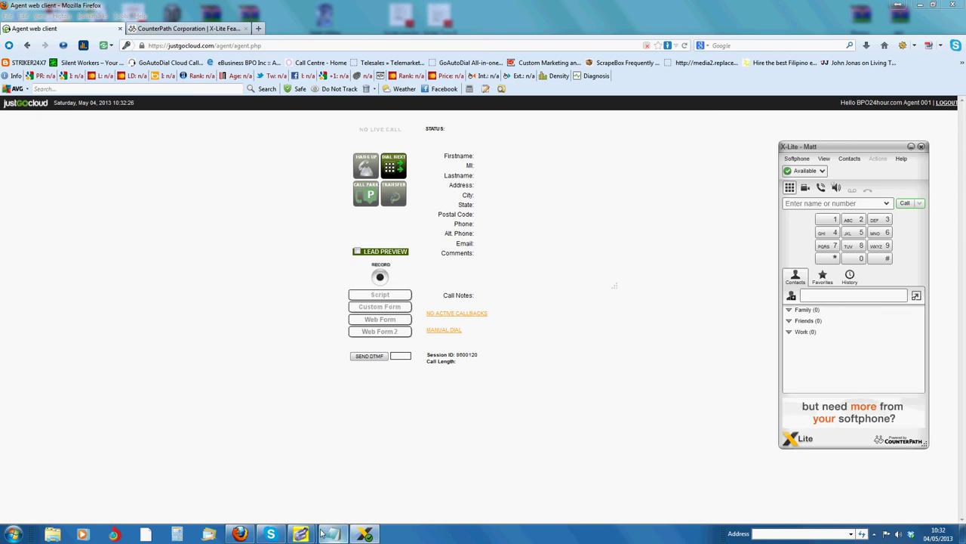
pyautogui.moveTo(302, 536)
pyautogui.moveTo(309, 486)
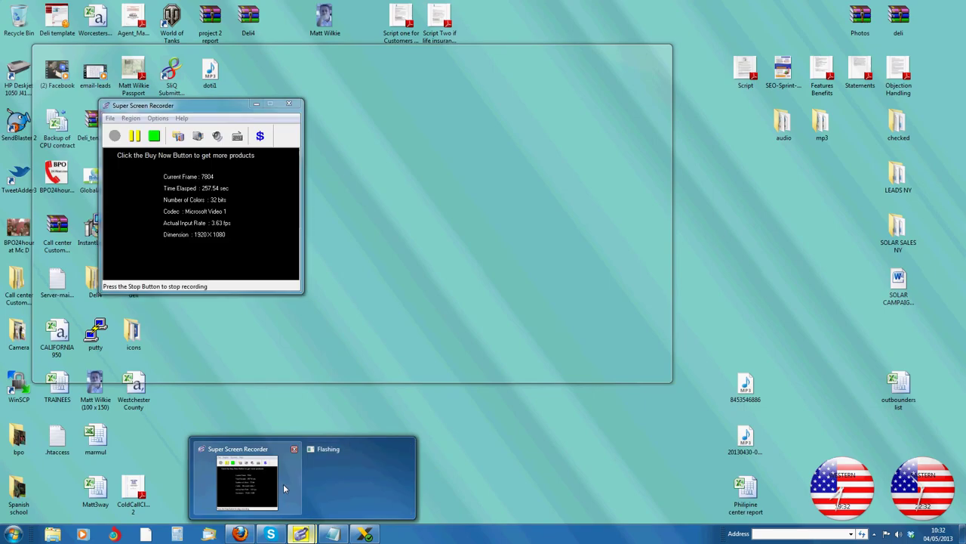
pyautogui.click(271, 482)
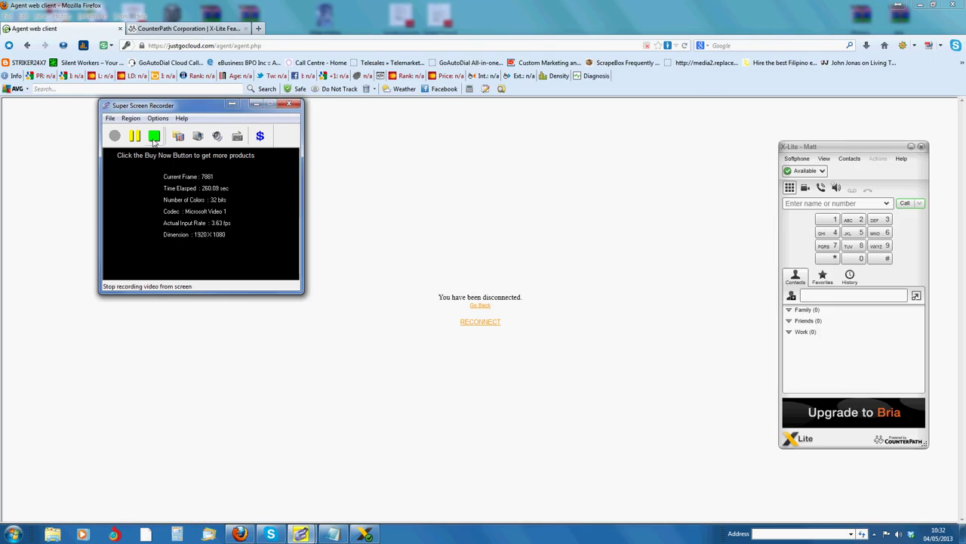